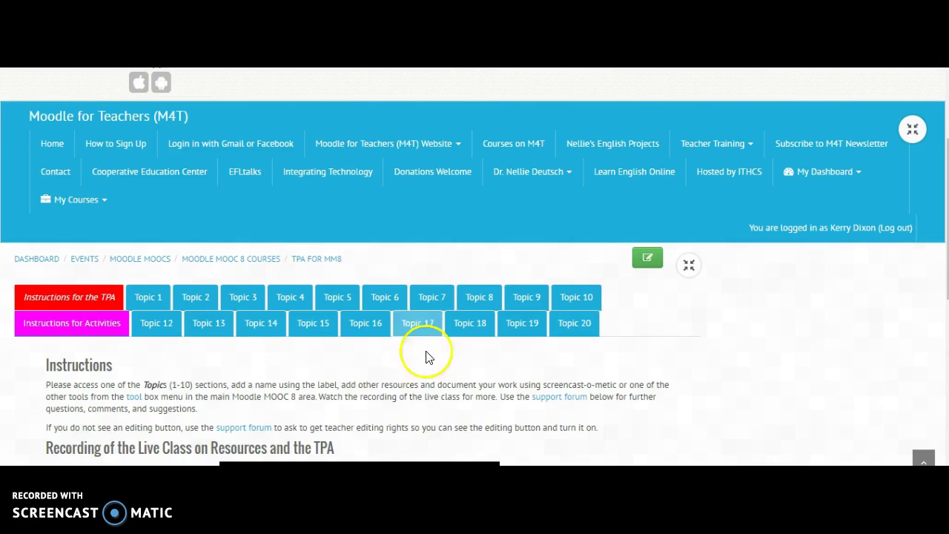
Open Topic 7 and scroll past its instruction line, name label and photo
left_click(430, 298)
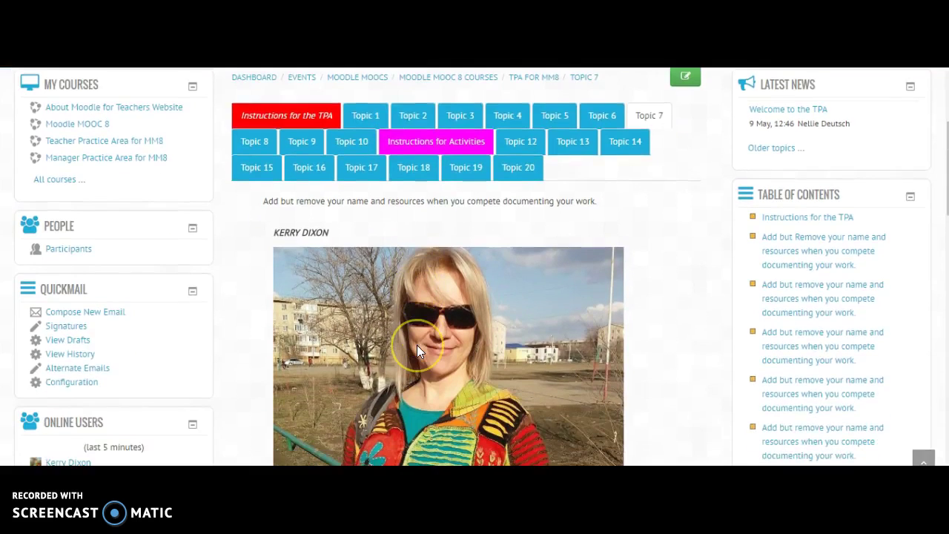
scroll(416, 346, "down", 2)
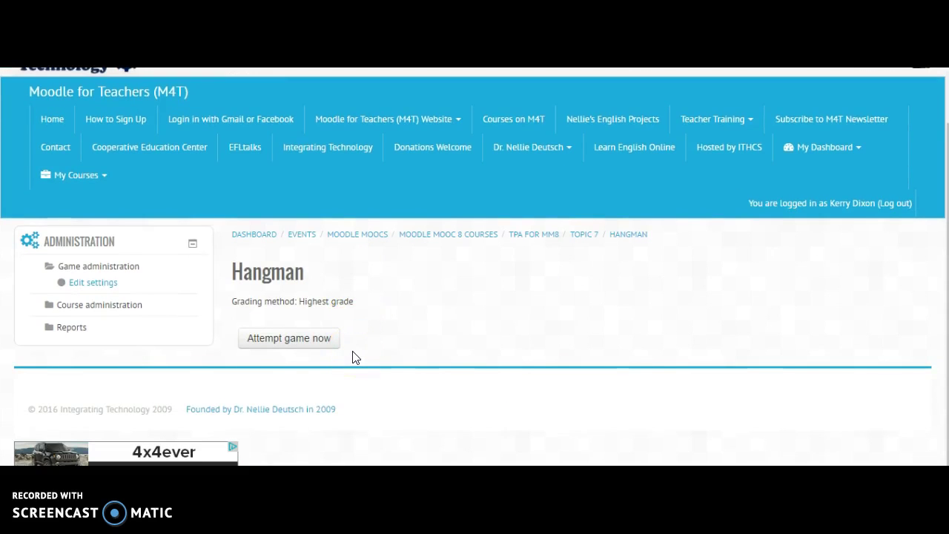
Expand the Hangman page to full width and attempt the game
left_click(280, 338)
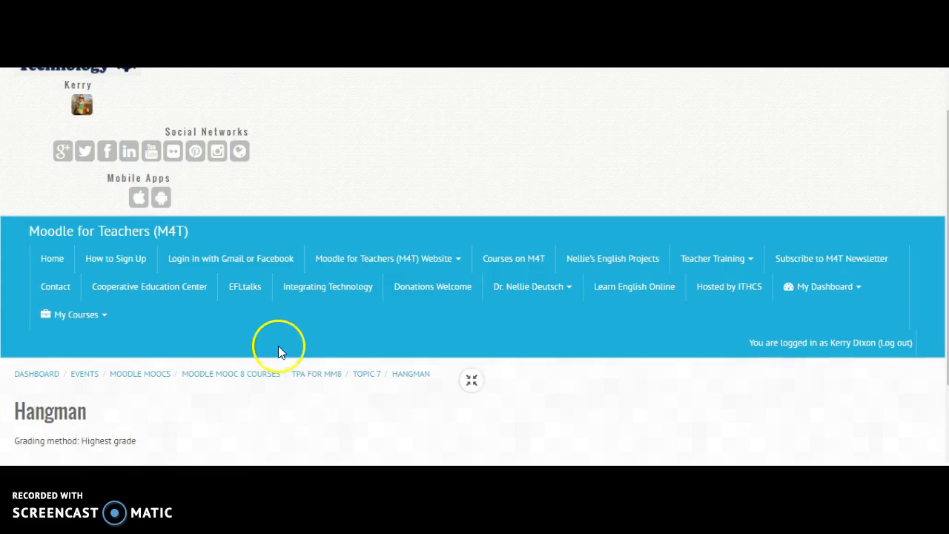
scroll(282, 378, "down", 3)
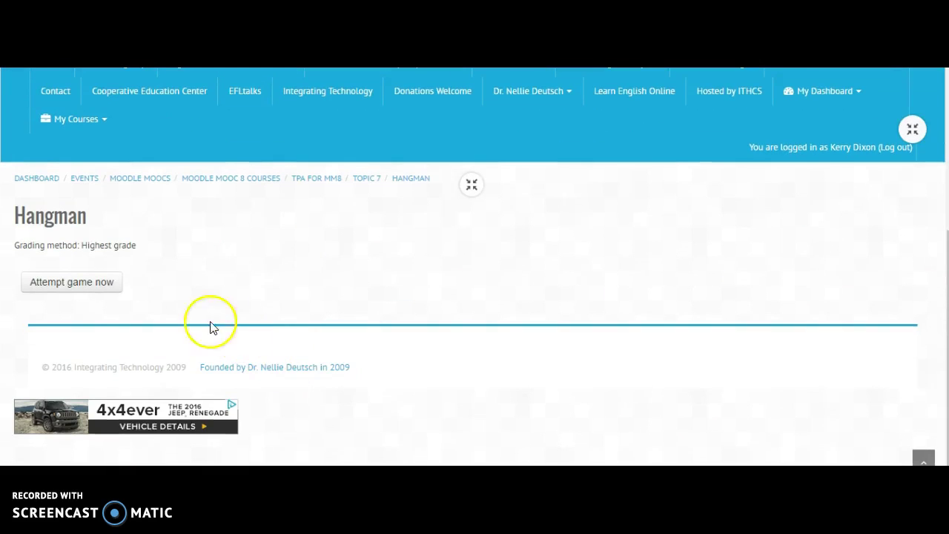
left_click(62, 280)
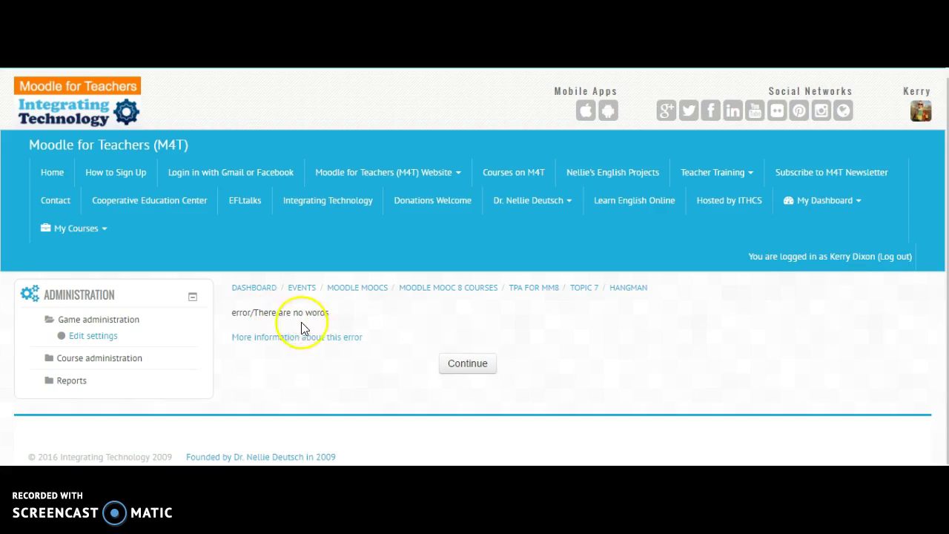
Dismiss the 'There are no words' error with Continue and go back to the game page
left_click(476, 368)
scroll(483, 338, "down", 3)
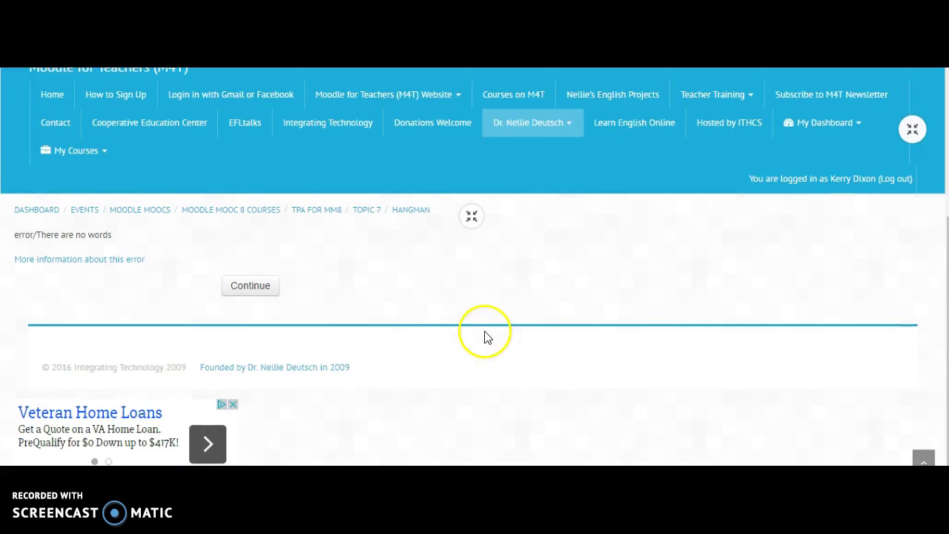
left_click(244, 287)
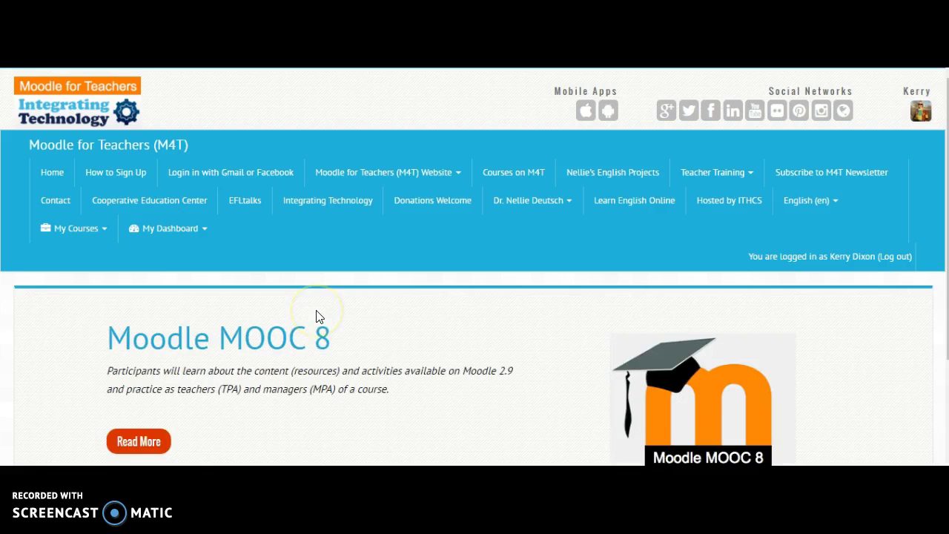
scroll(342, 360, "down", 3)
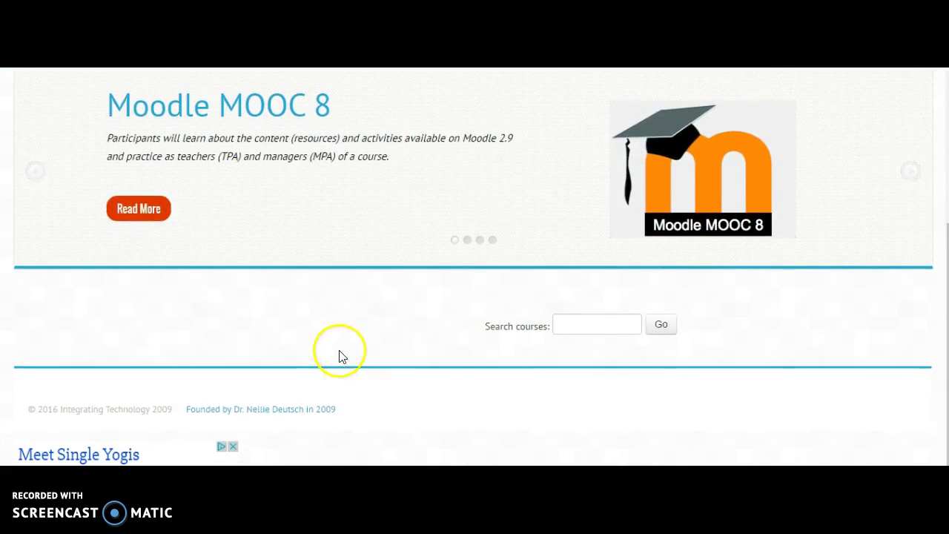
scroll(339, 353, "up", 3)
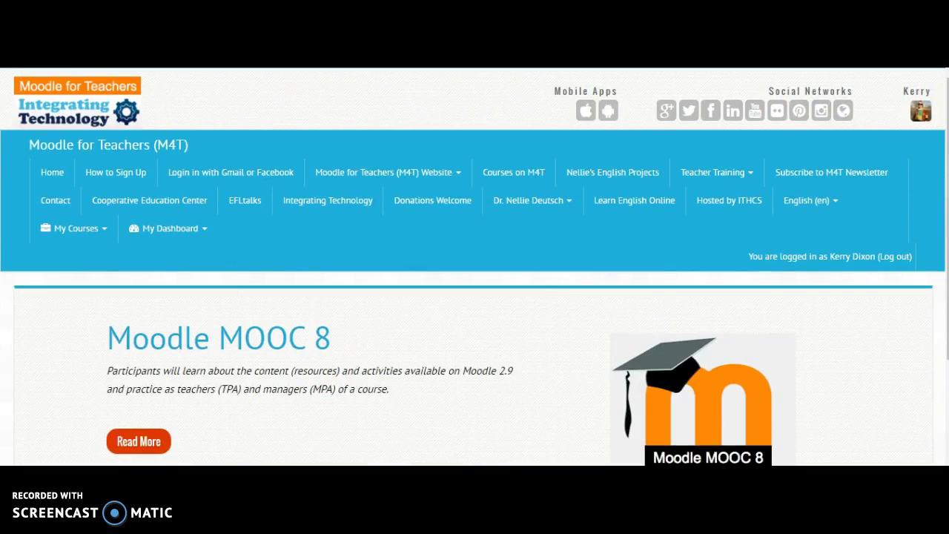
key("alt+Left")
key("alt+Left")
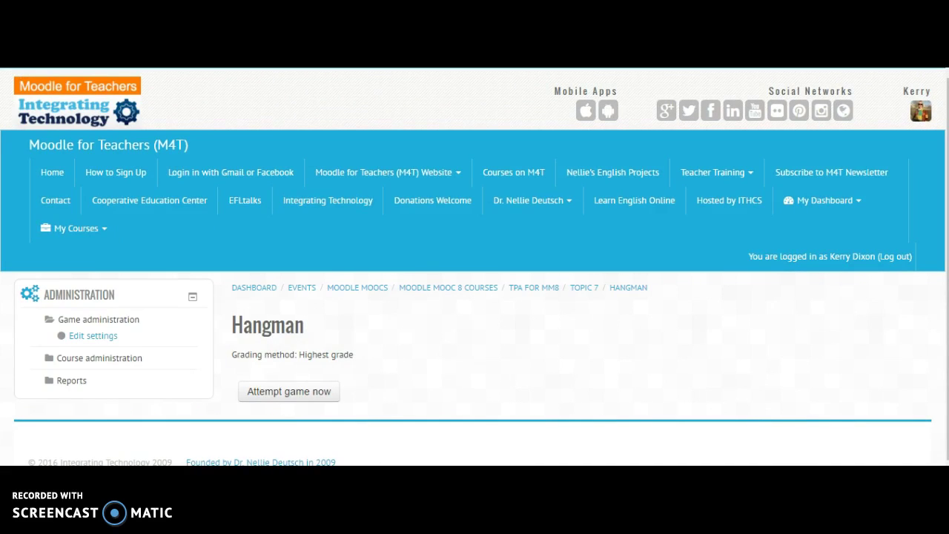
Return to Topic 7 and scroll the section to the PARTS OF THE BRAIN glossary
key("alt+Left")
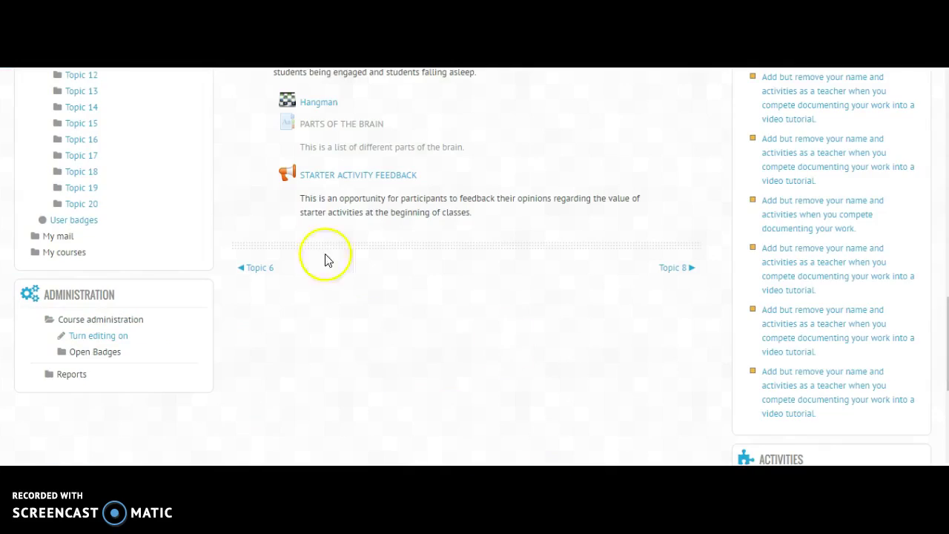
scroll(666, 285, "up", 15)
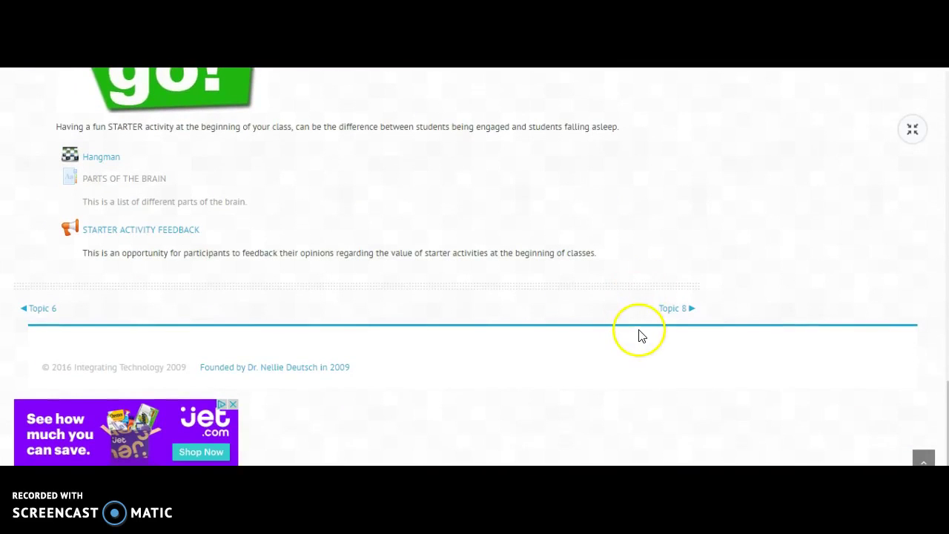
scroll(531, 292, "up", 2)
scroll(529, 289, "up", 1)
scroll(529, 295, "down", 3)
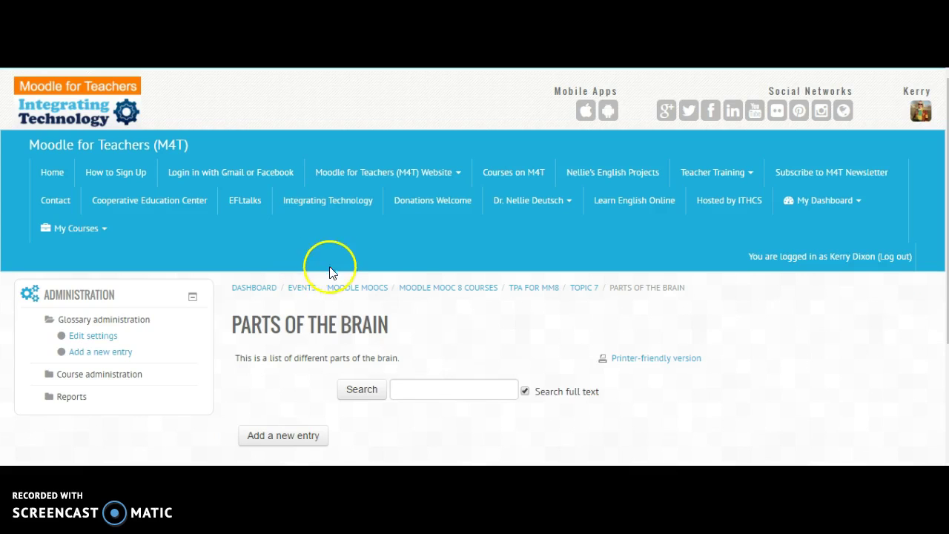
Scroll the empty PARTS OF THE BRAIN glossary and start a new entry
scroll(329, 271, "down", 3)
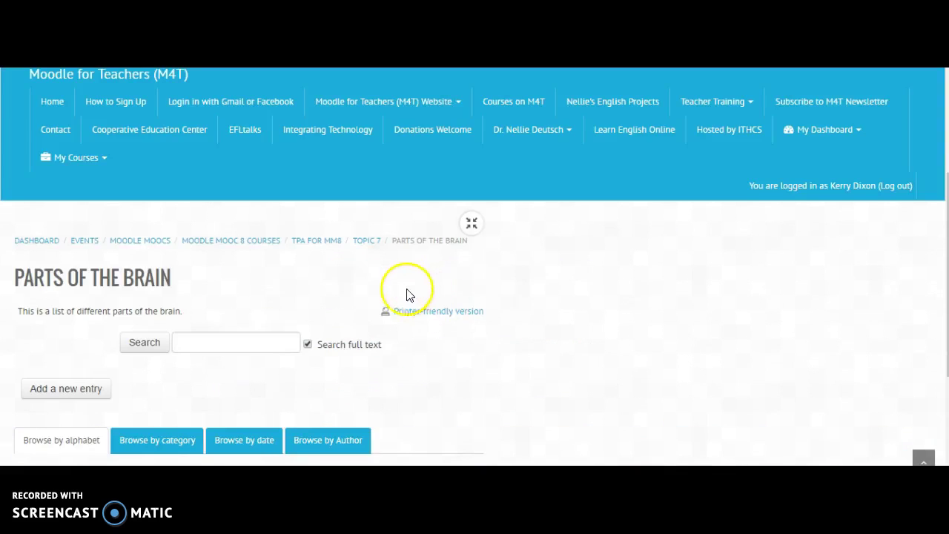
scroll(392, 297, "down", 4)
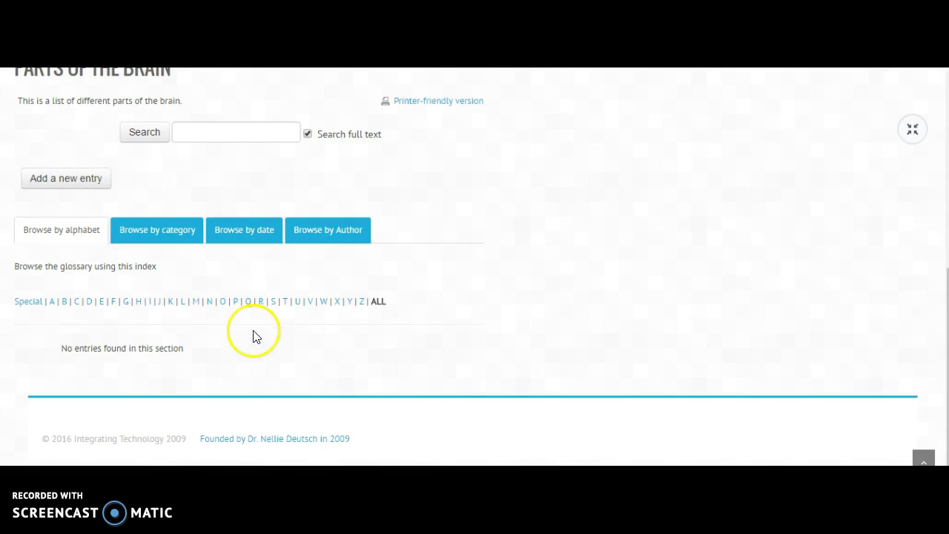
left_click(38, 183)
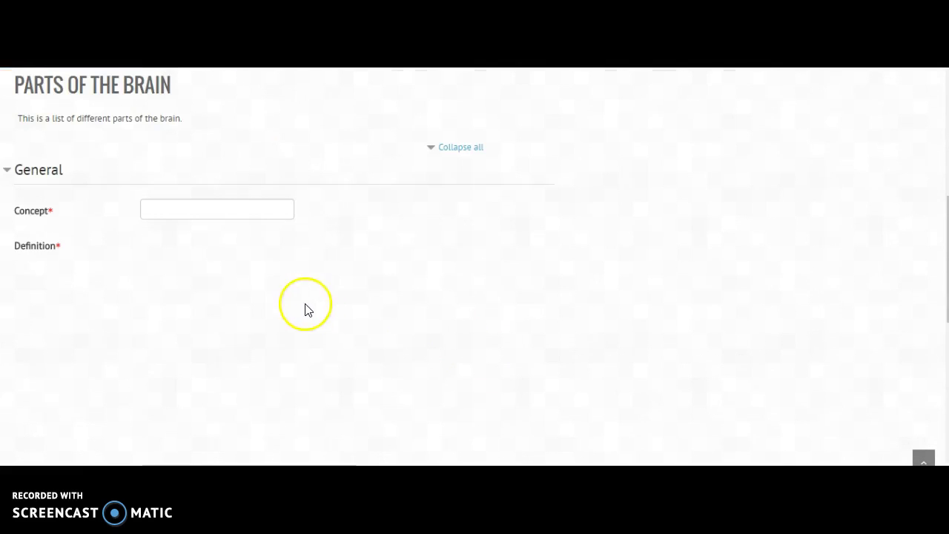
Review the new-entry form, including auto-linking and whole-word matching, without saving
scroll(162, 250, "down", 4)
scroll(162, 250, "down", 1)
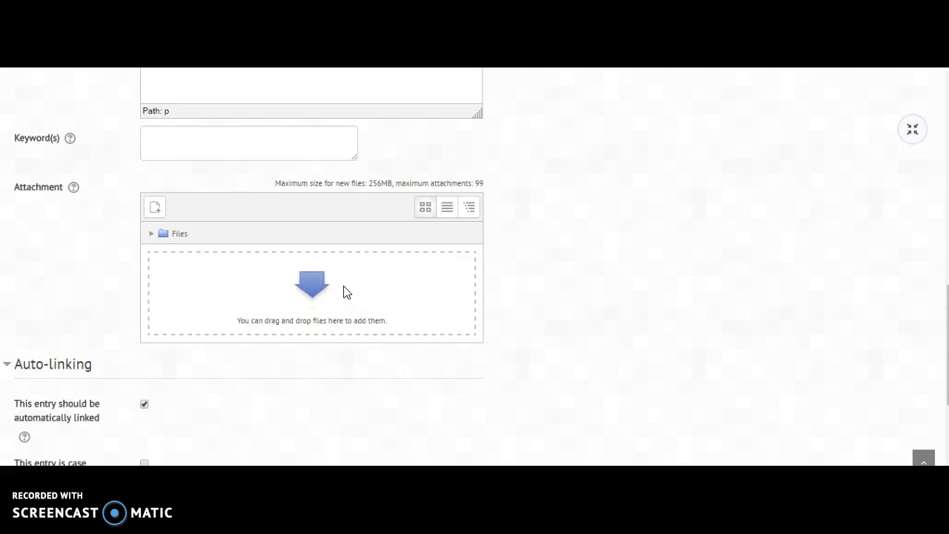
scroll(344, 291, "down", 3)
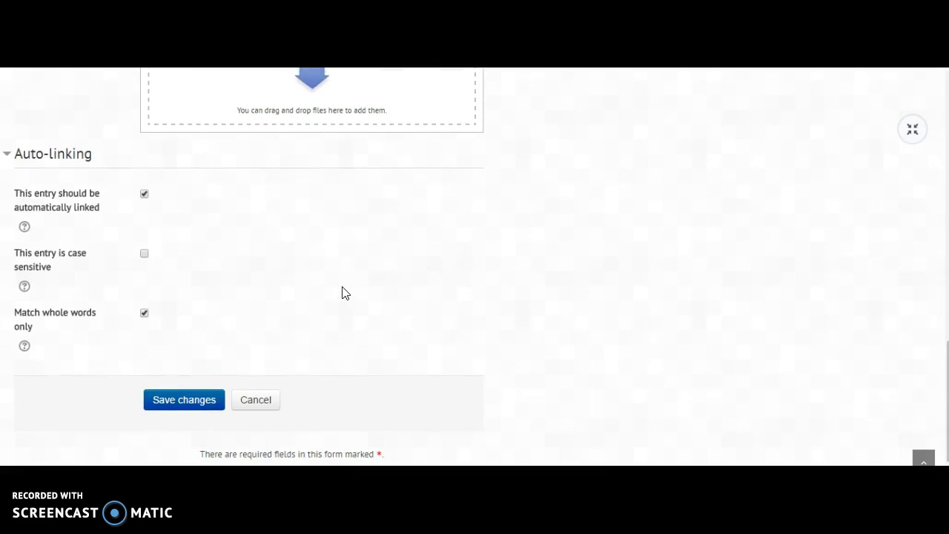
scroll(264, 386, "up", 1)
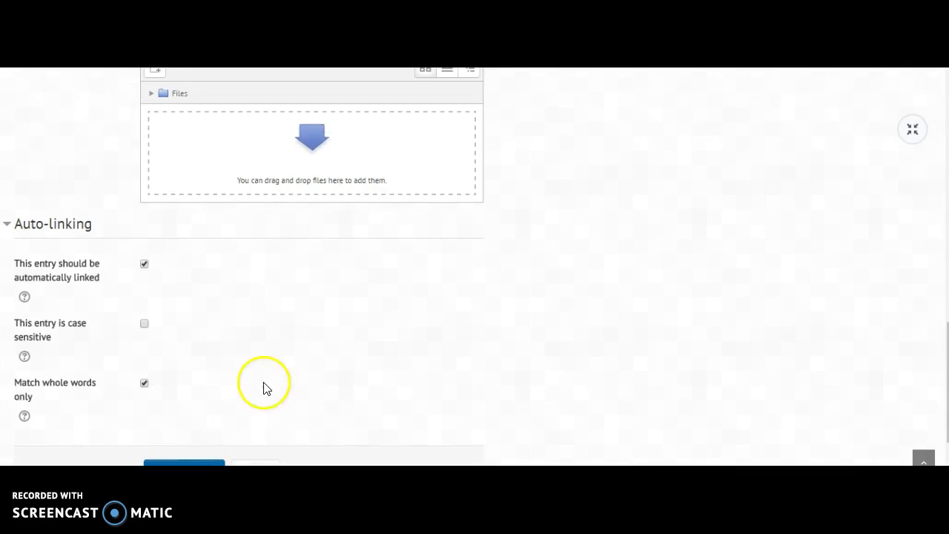
scroll(265, 386, "down", 2)
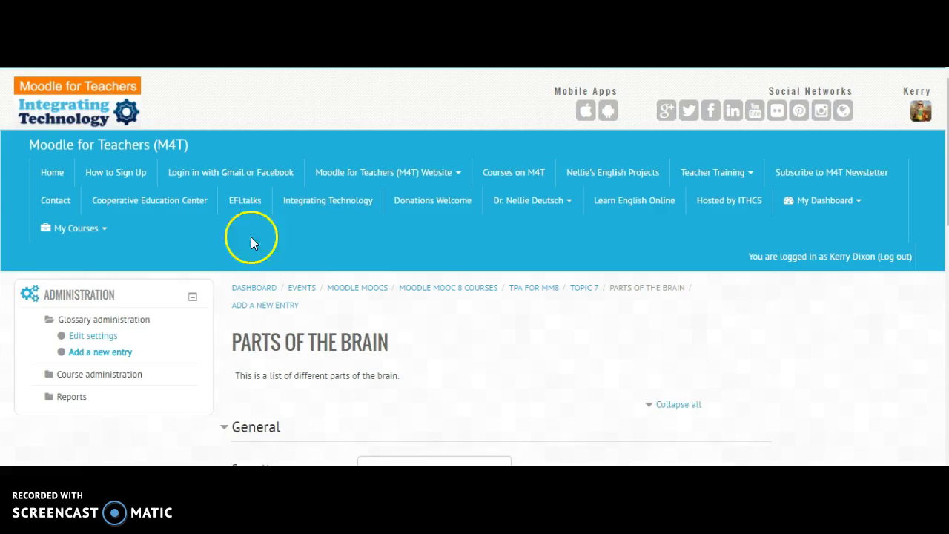
scroll(286, 274, "down", 15)
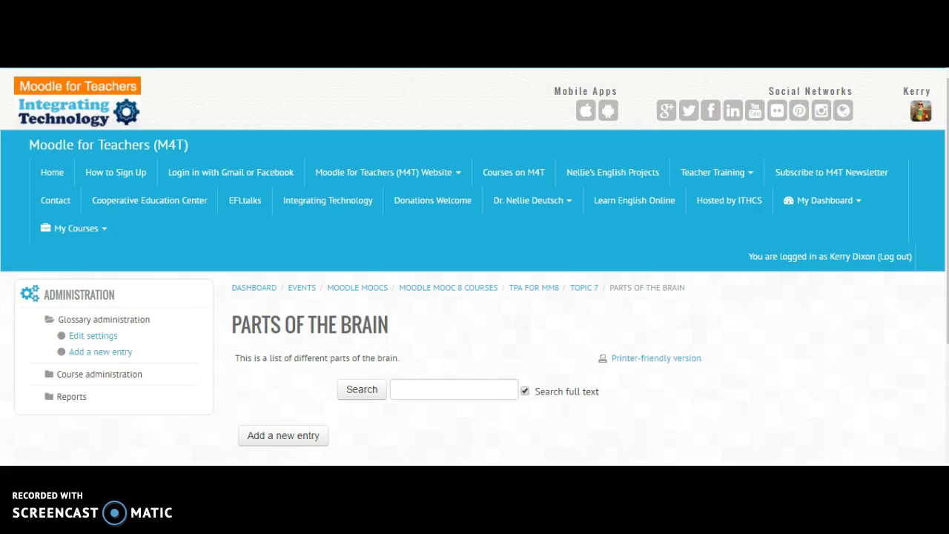
scroll(231, 169, "down", 3)
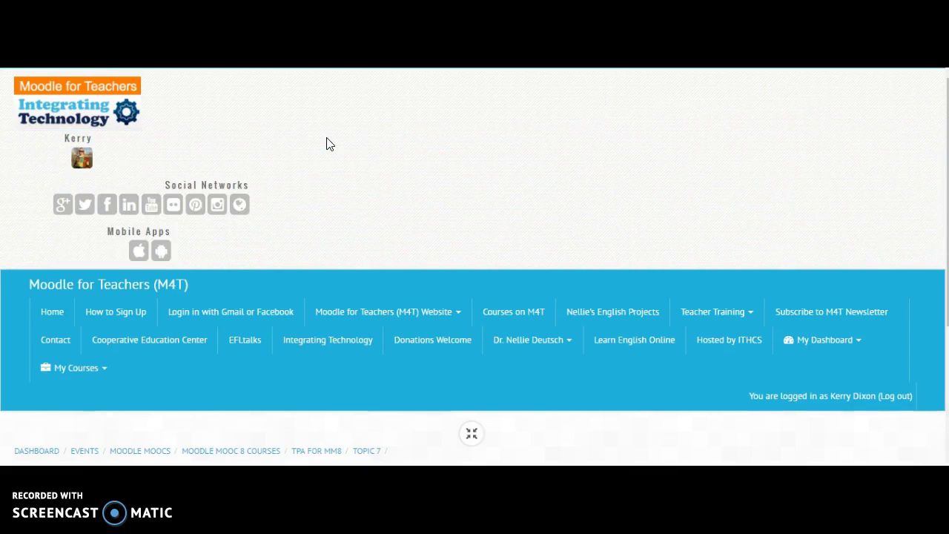
Expand STARTER ACTIVITY FEEDBACK to full width and check its anonymous answer page, which lists no questions
left_click(337, 178)
scroll(340, 182, "down", 4)
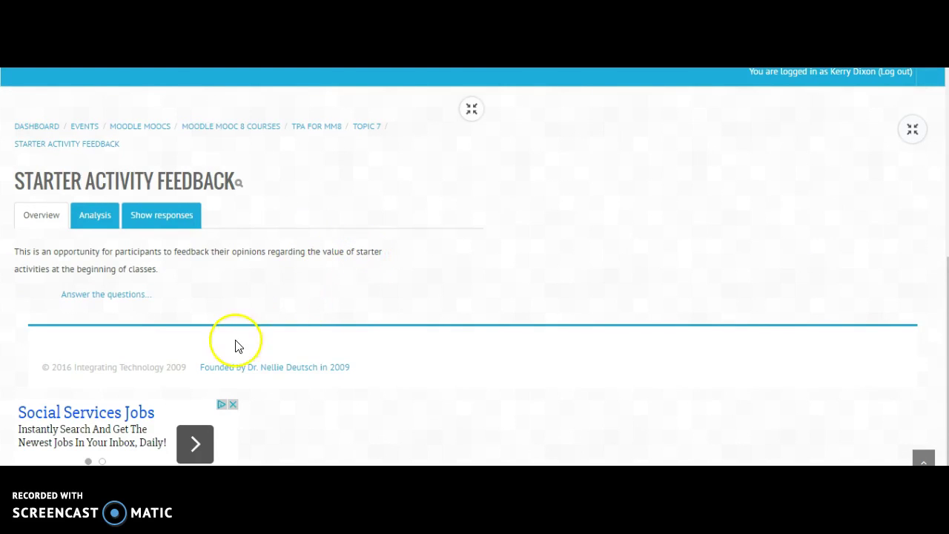
left_click(126, 297)
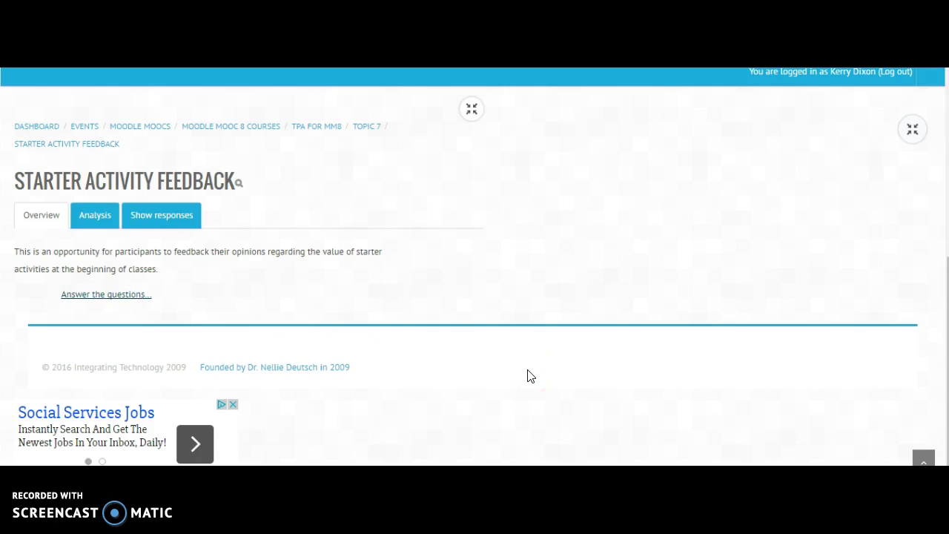
scroll(514, 341, "down", 1)
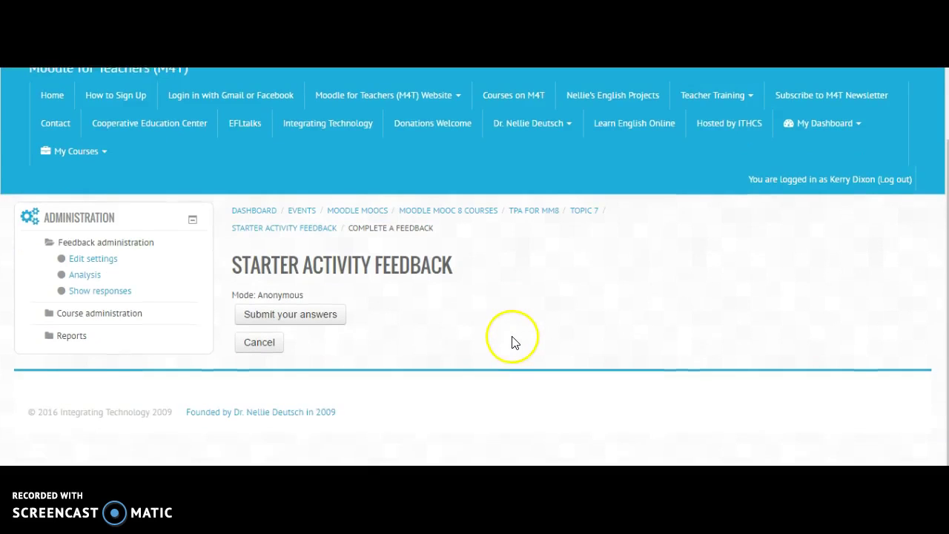
scroll(415, 317, "down", 3)
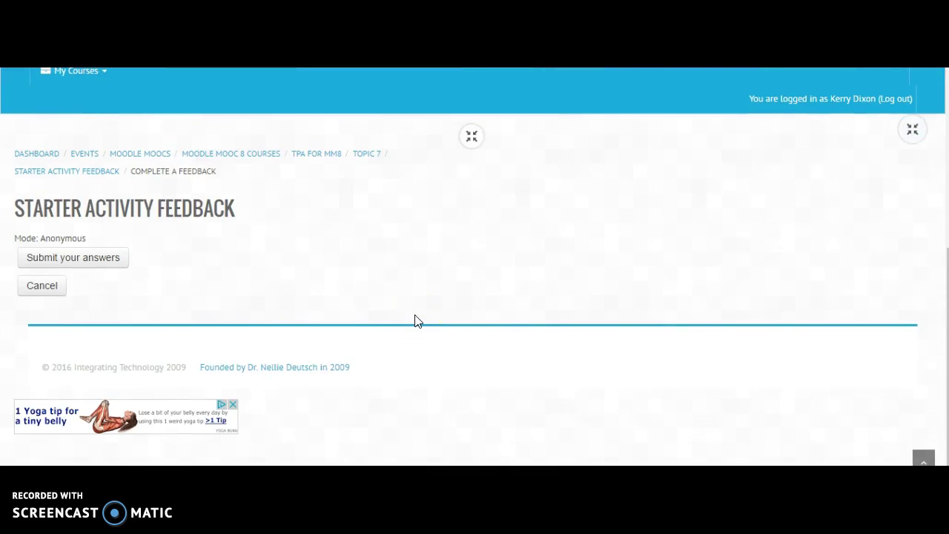
scroll(415, 320, "up", 4)
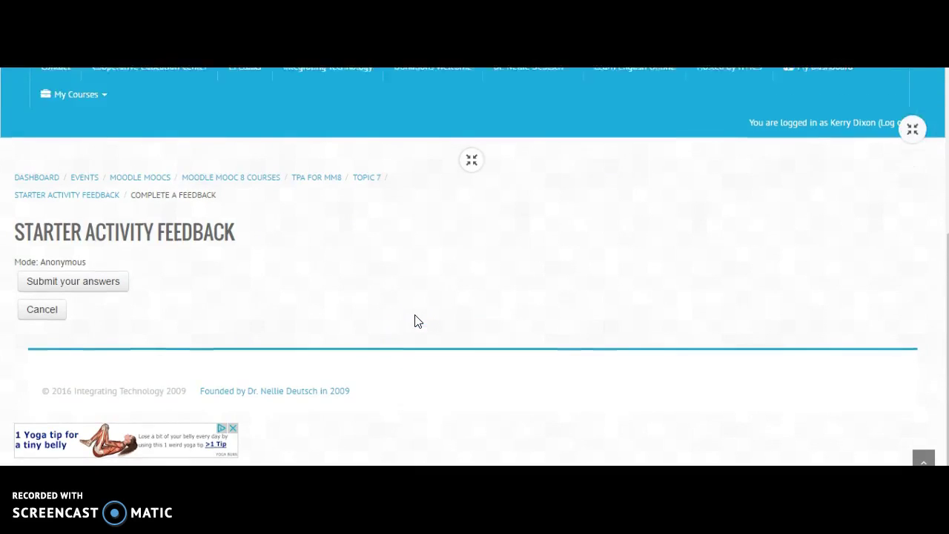
scroll(414, 321, "down", 4)
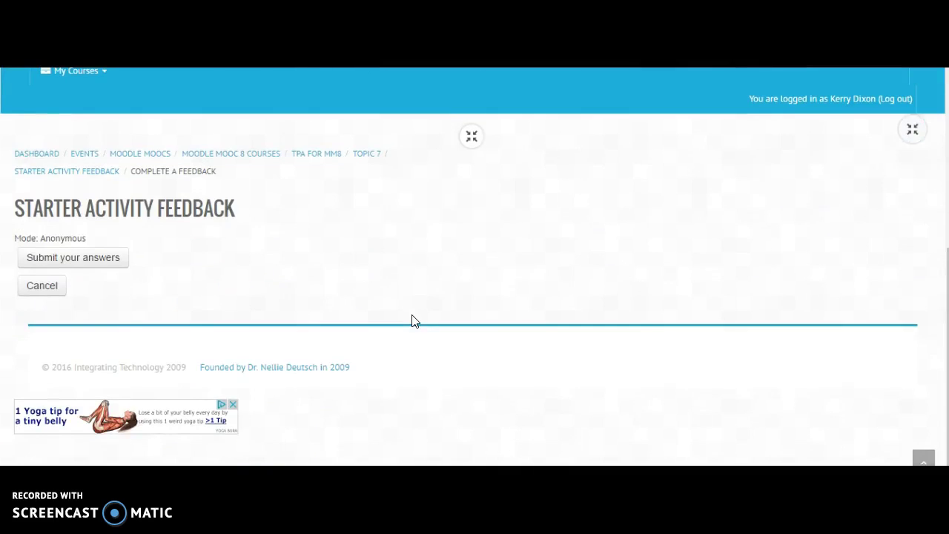
scroll(414, 320, "up", 4)
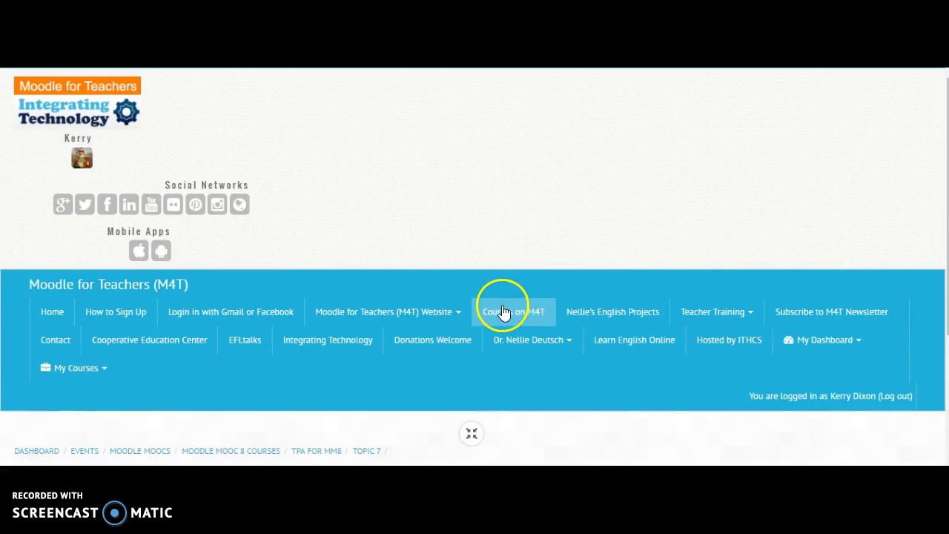